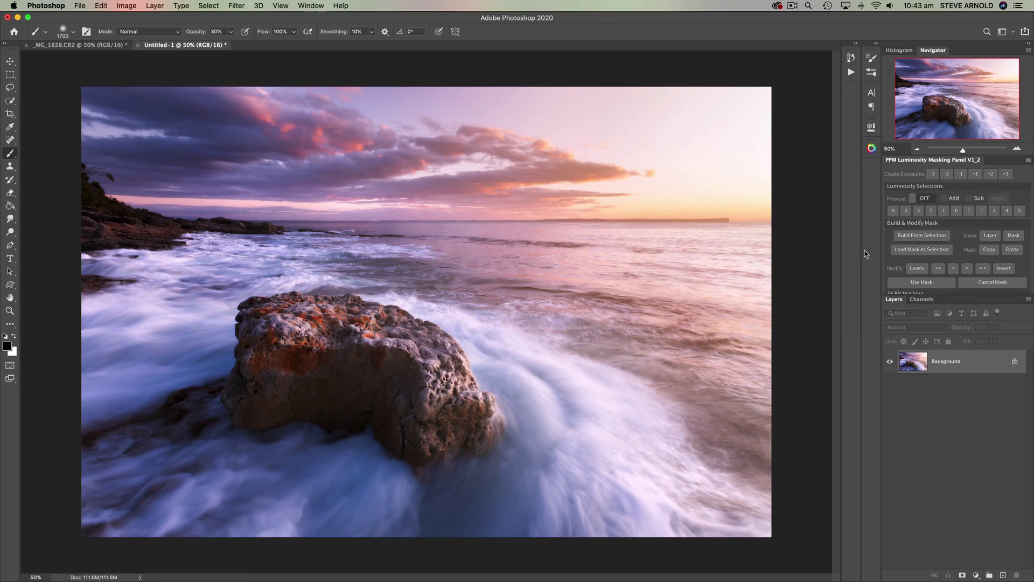
Zoom the photo to 200% centred on the rock and select the Move tool
left_click(1016, 149)
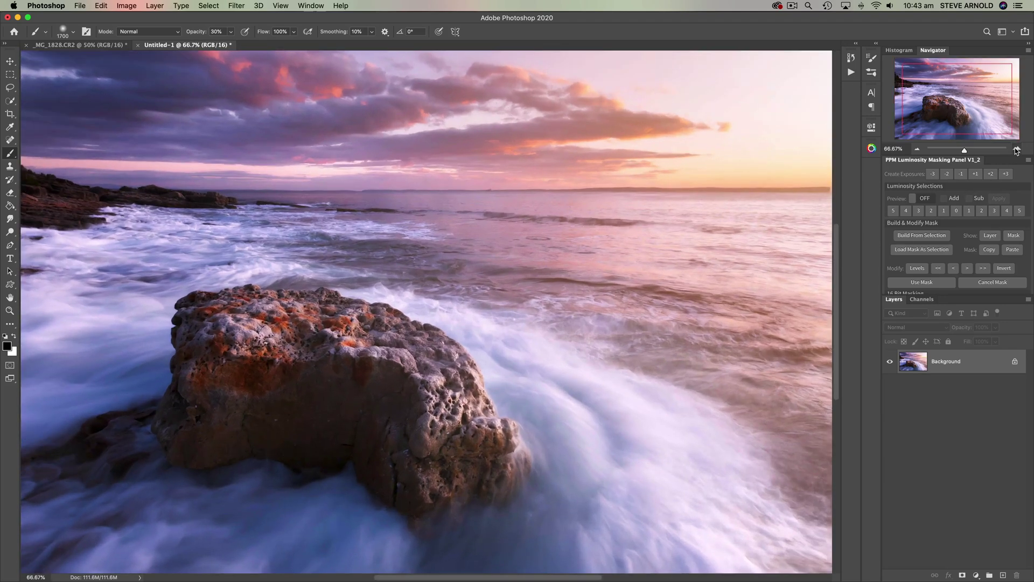
left_click(1015, 149)
left_click(1016, 149)
left_click_drag(964, 111, 937, 108)
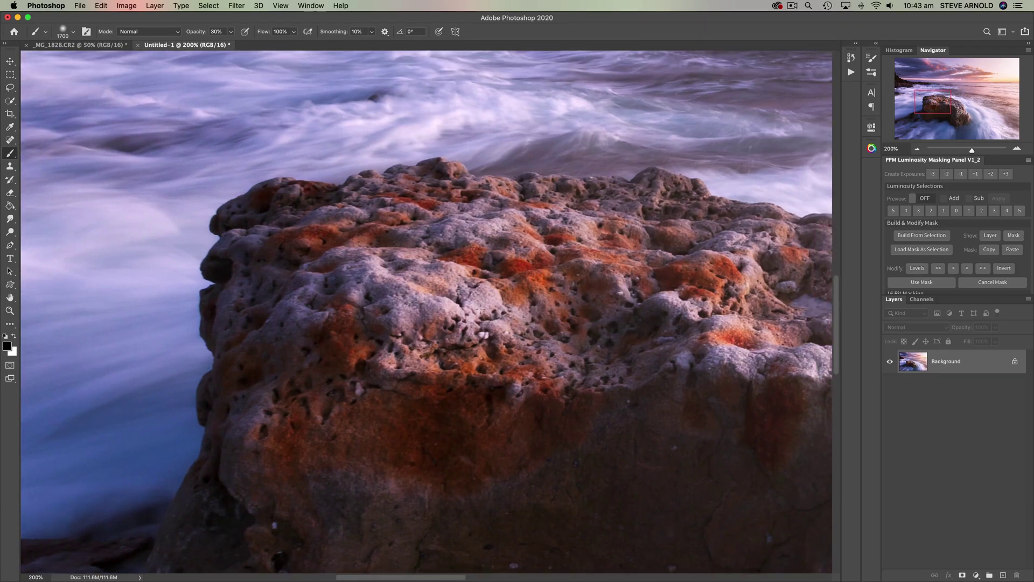
left_click(10, 61)
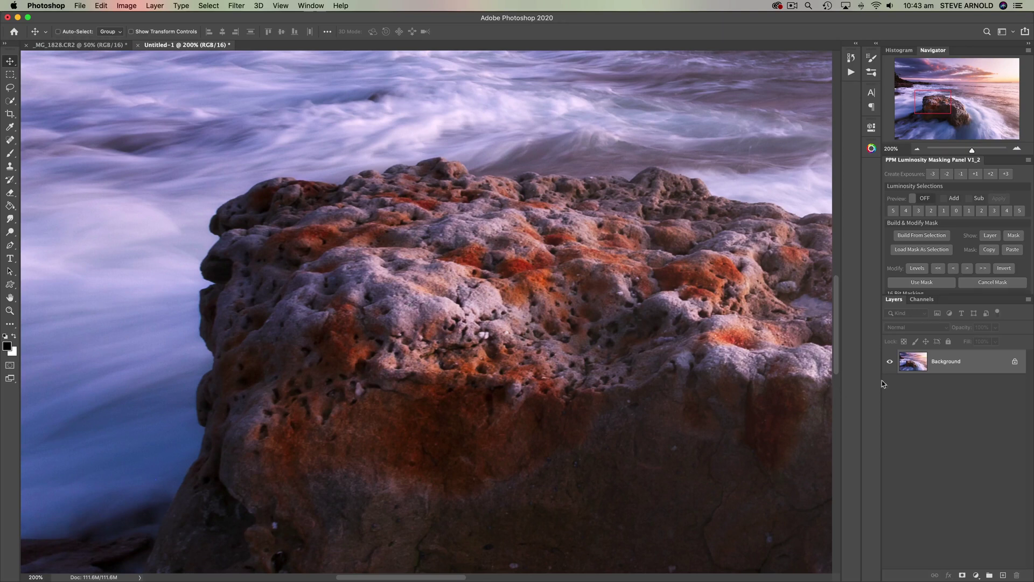
Create a Background copy layer, then dismiss the Edit menu without choosing anything
left_click_drag(922, 368, 1002, 573)
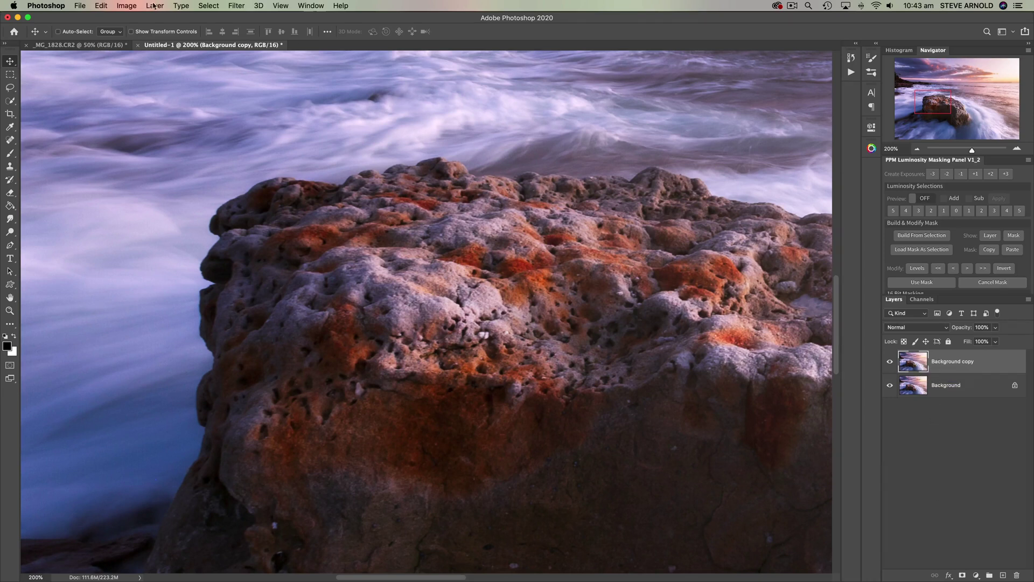
left_click(100, 6)
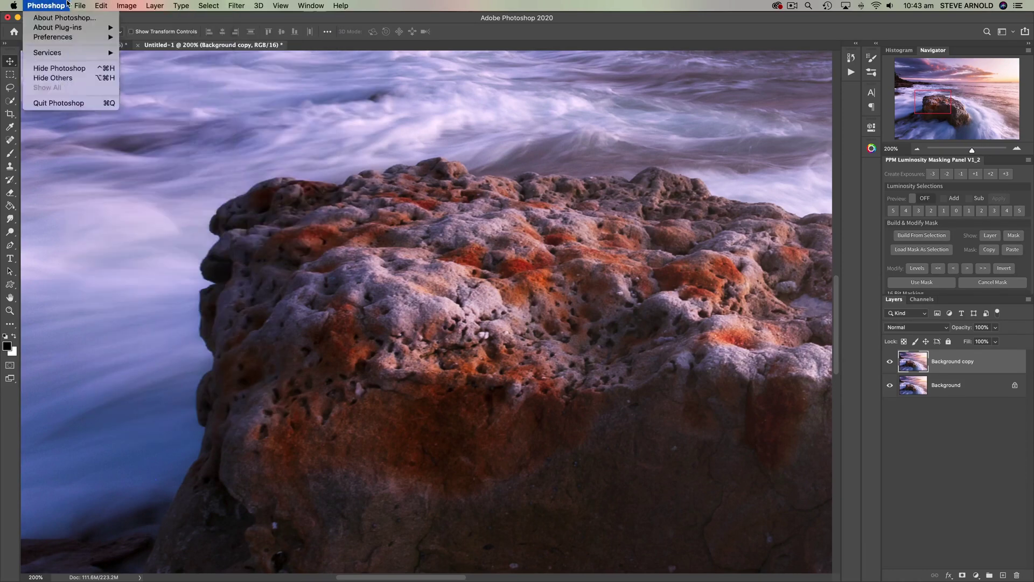
left_click(101, 5)
left_click(101, 5)
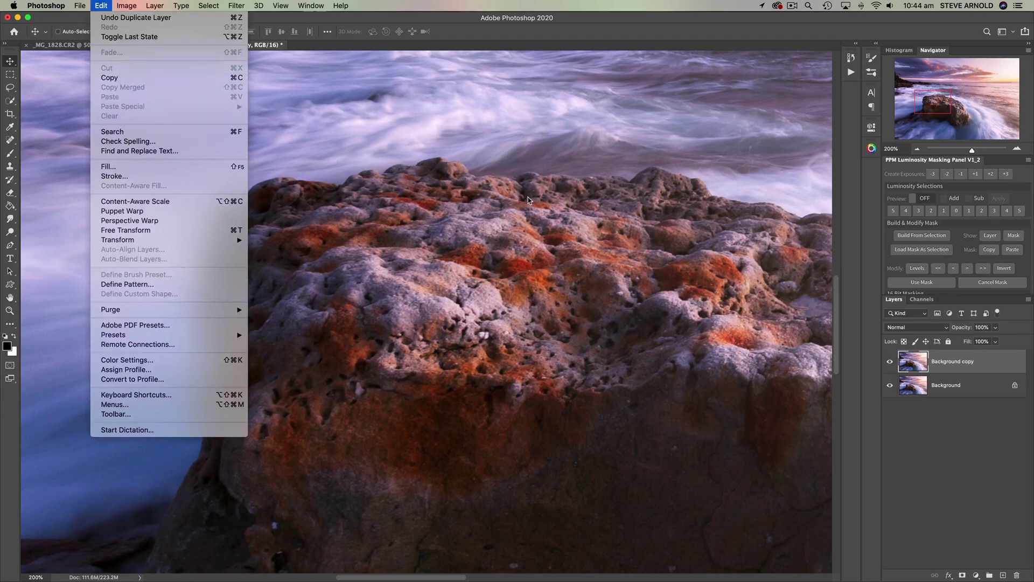
left_click(917, 357)
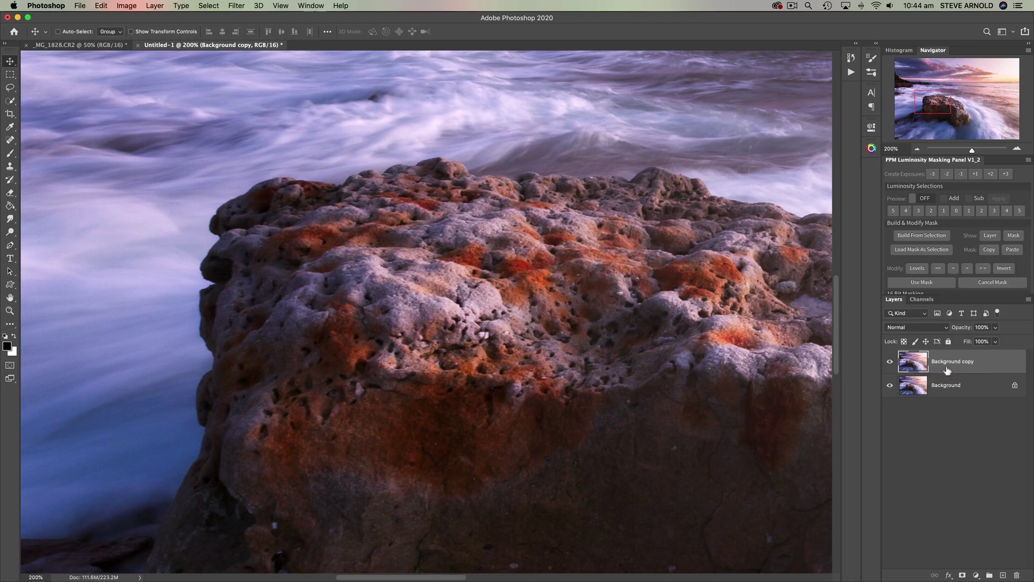
Apply Filter > Other > High Pass with a 4.6-pixel radius to Background copy
left_click(235, 6)
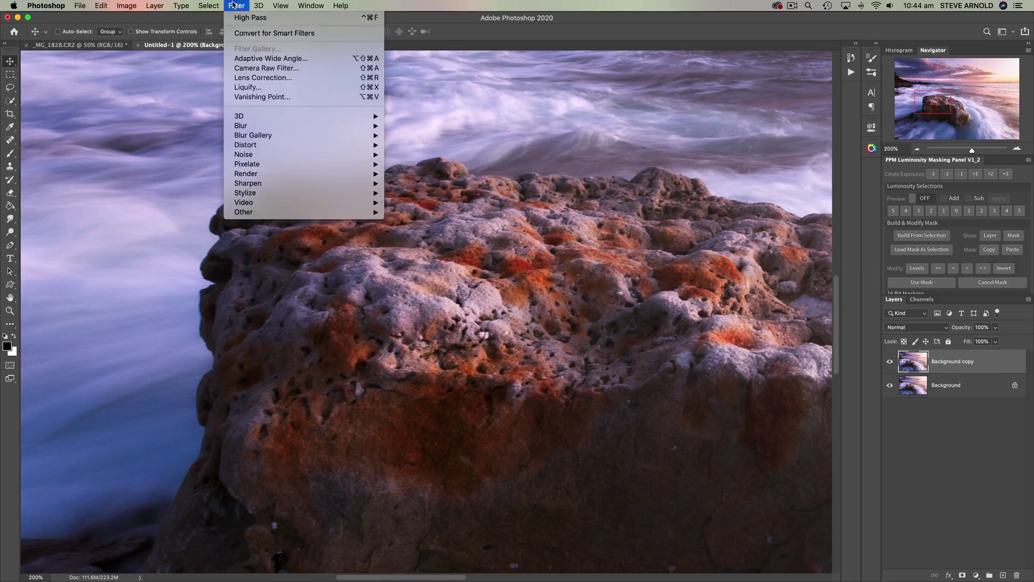
mouse_move(280, 213)
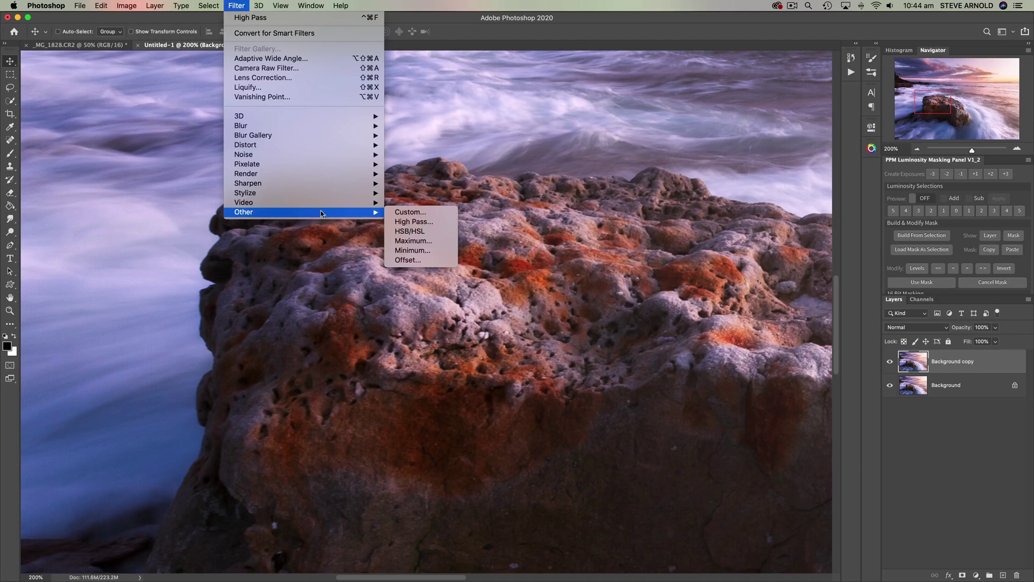
left_click(418, 221)
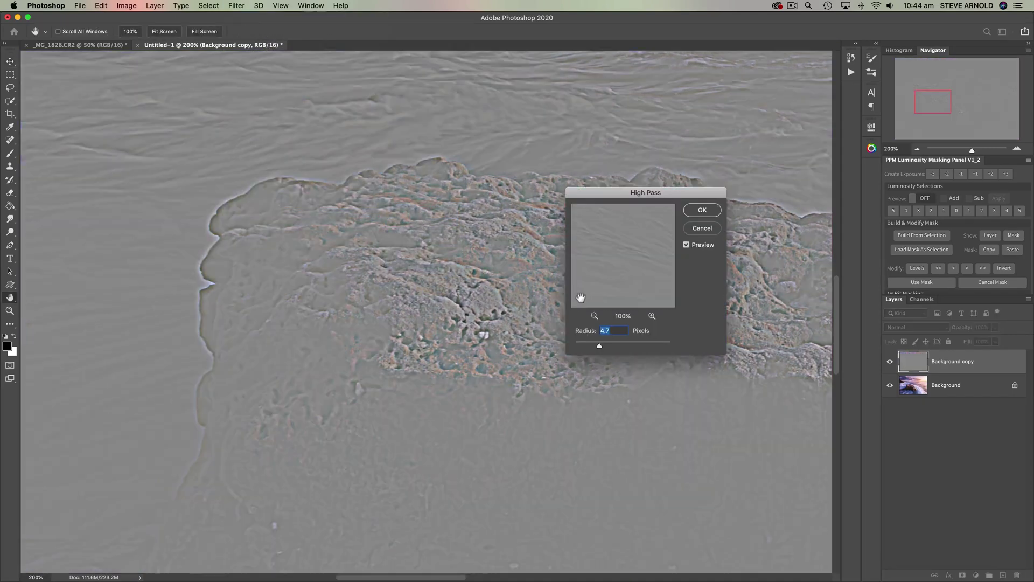
left_click_drag(620, 195, 650, 135)
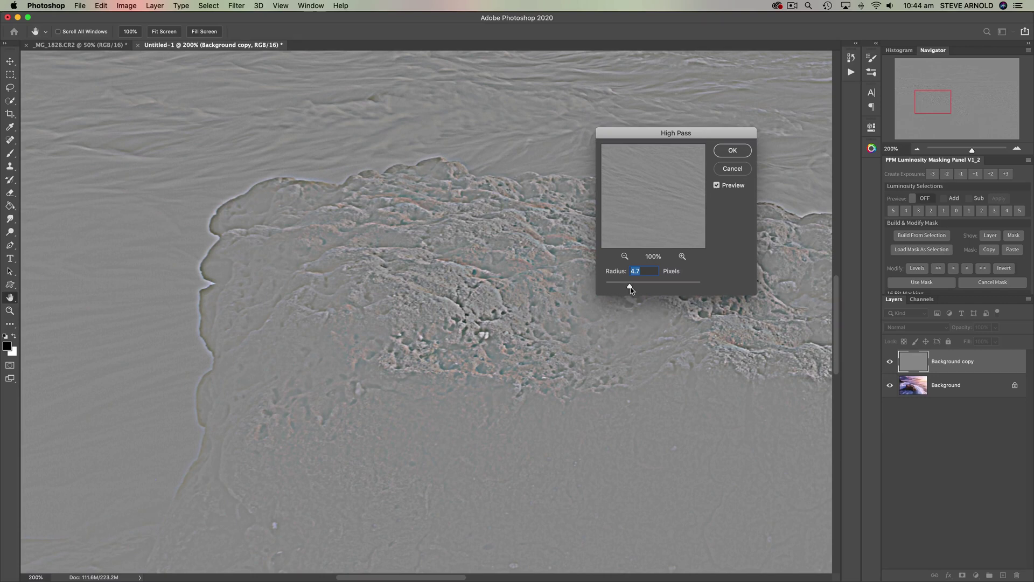
left_click_drag(630, 286, 629, 287)
left_click(733, 151)
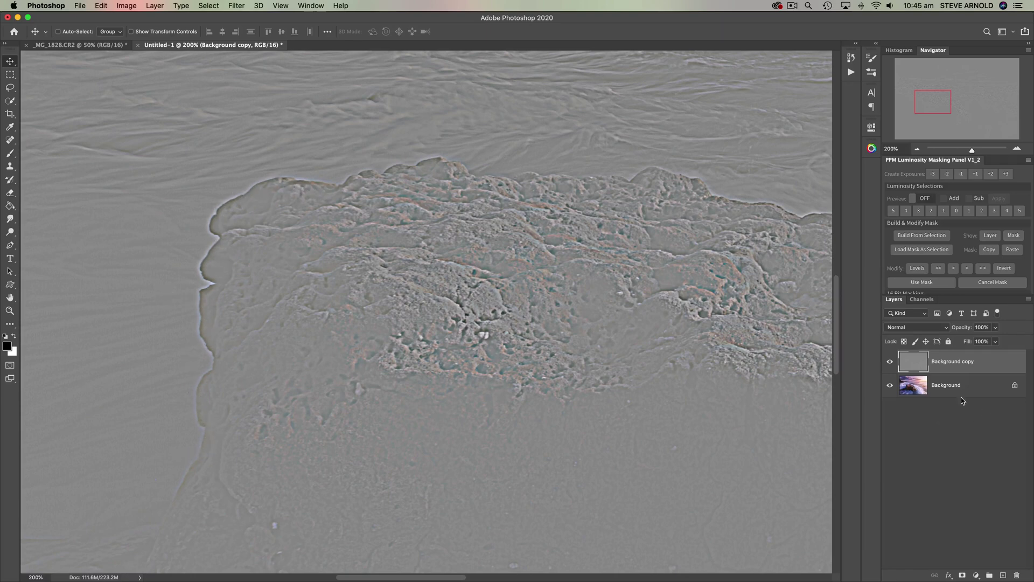
Hide and re-show the grey High Pass layer to compare it with the original
left_click(890, 361)
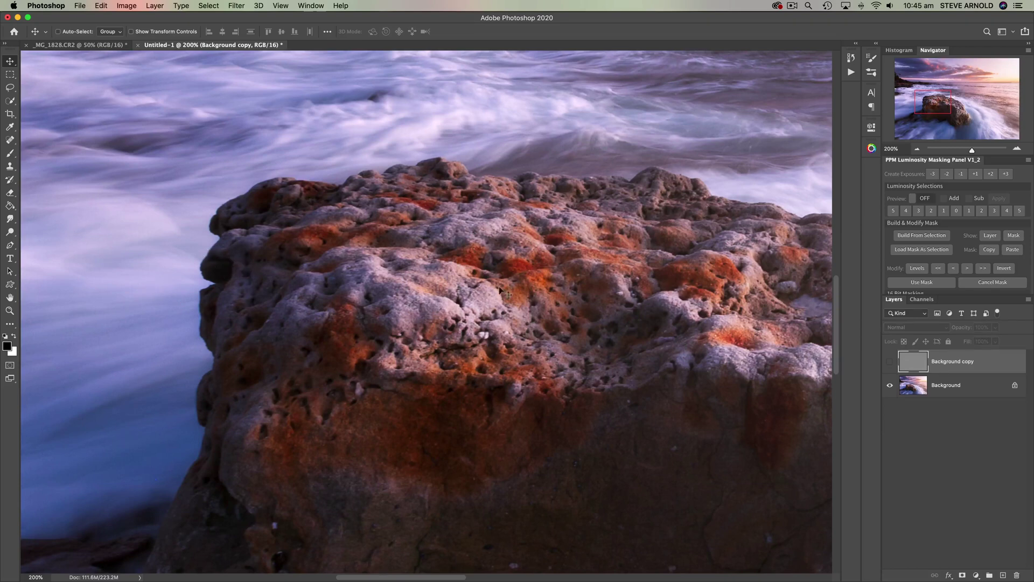
left_click(890, 361)
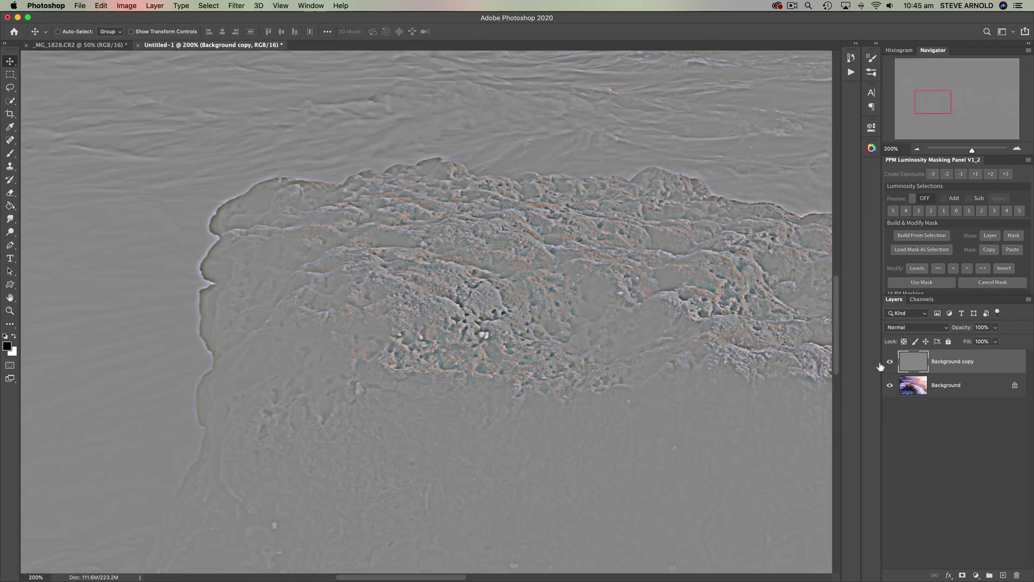
Set the High Pass layer's blend mode to Overlay and toggle its visibility to compare
left_click(918, 330)
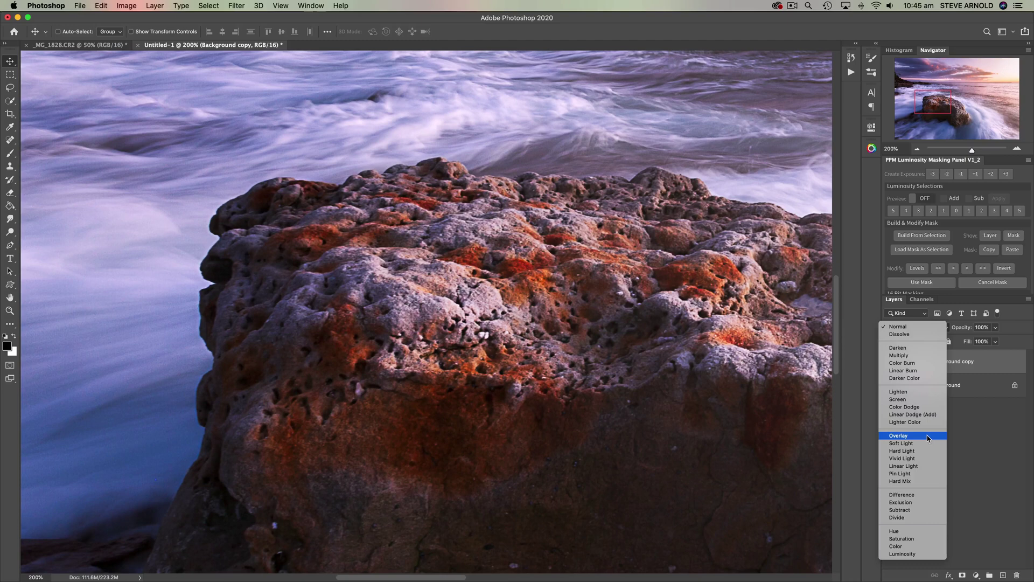
left_click(926, 437)
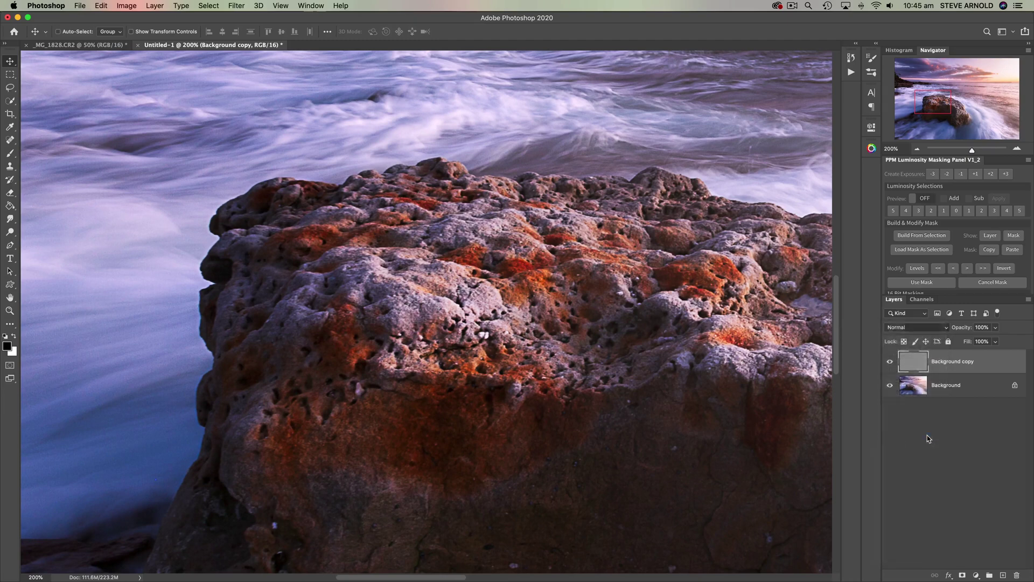
left_click(891, 366)
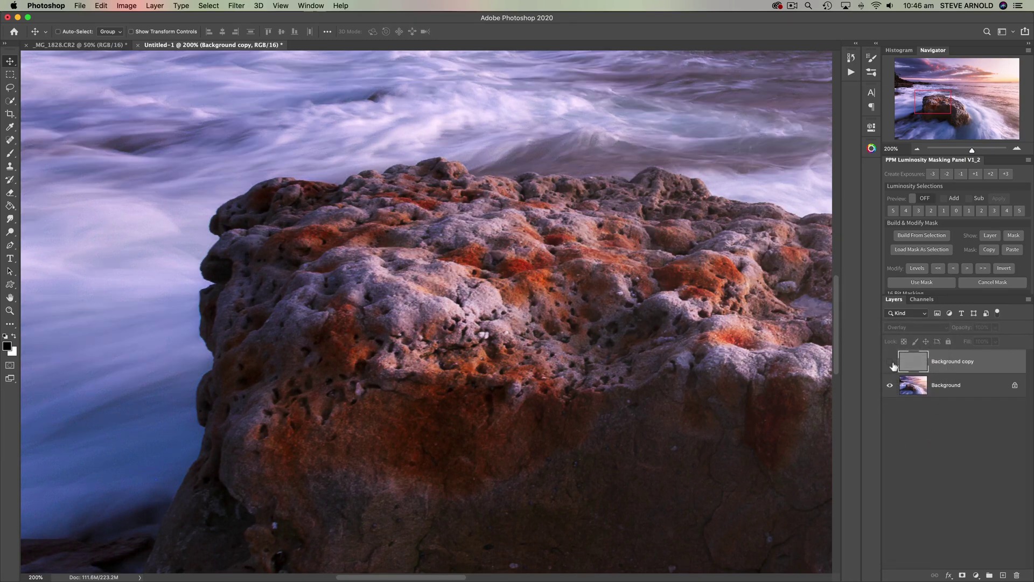
left_click(890, 362)
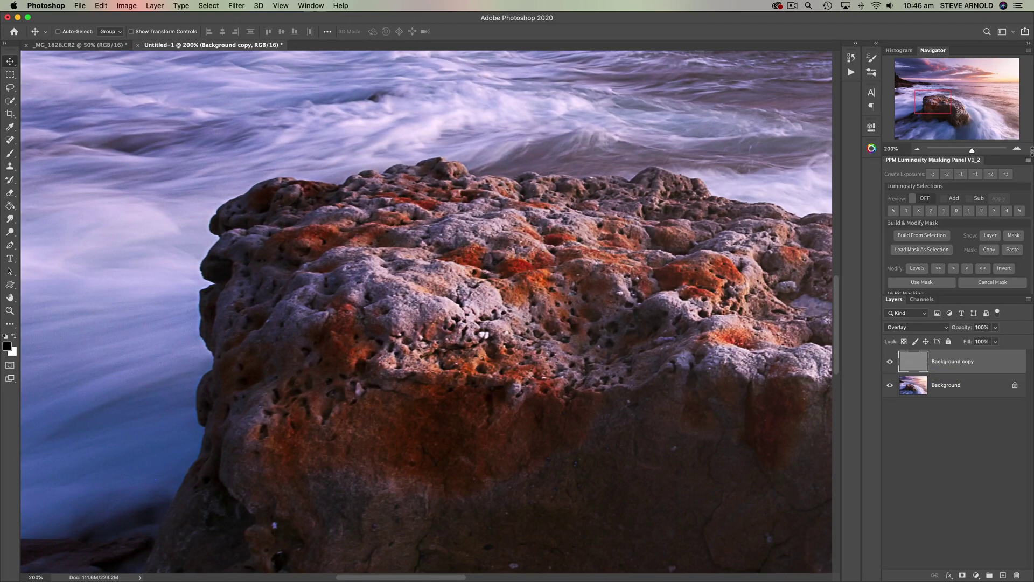
Compare the sharpening on and off at 300% on the rock's edge, then return to 200%
left_click(1017, 148)
left_click_drag(941, 110, 933, 110)
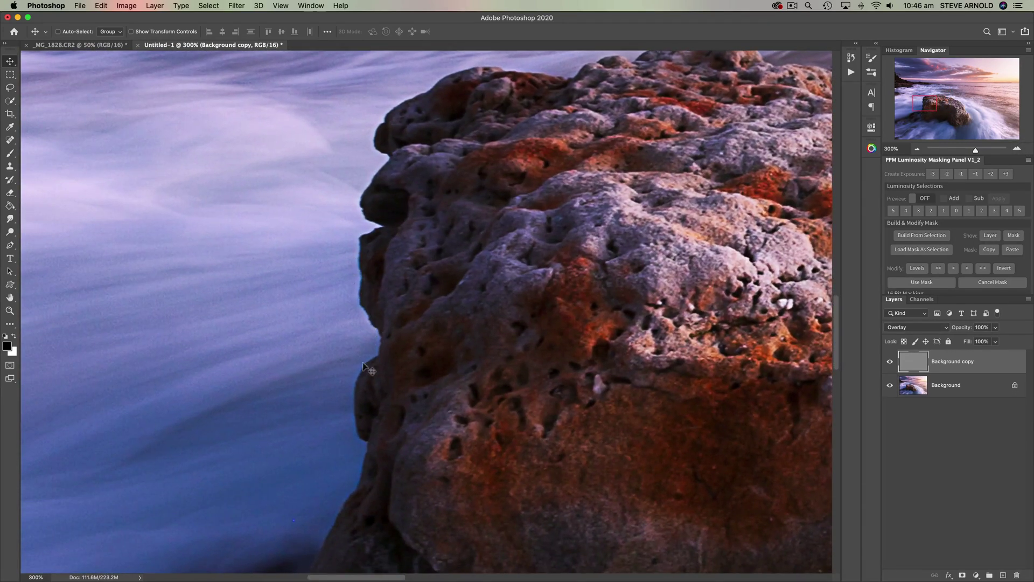
left_click(891, 363)
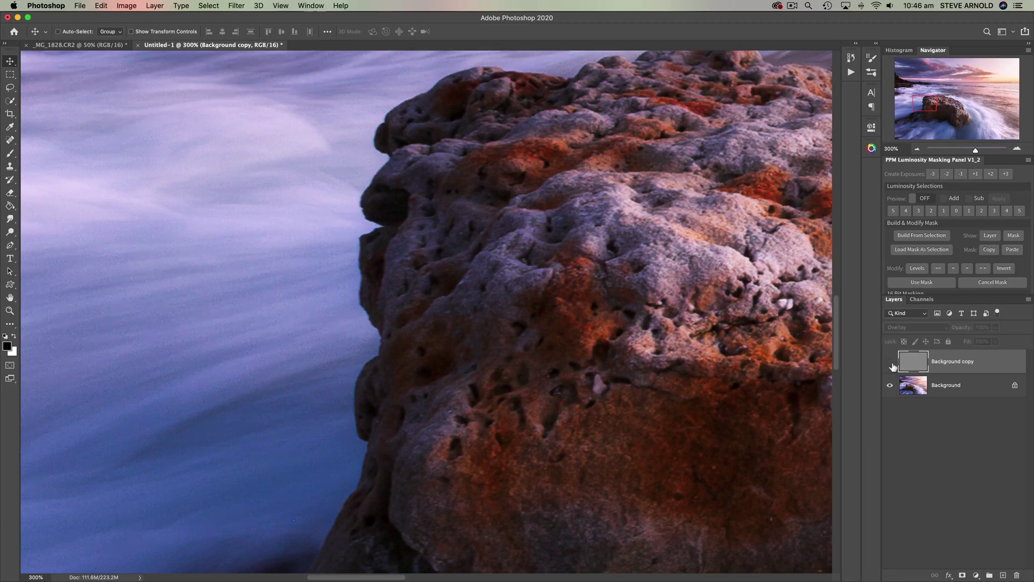
left_click(891, 364)
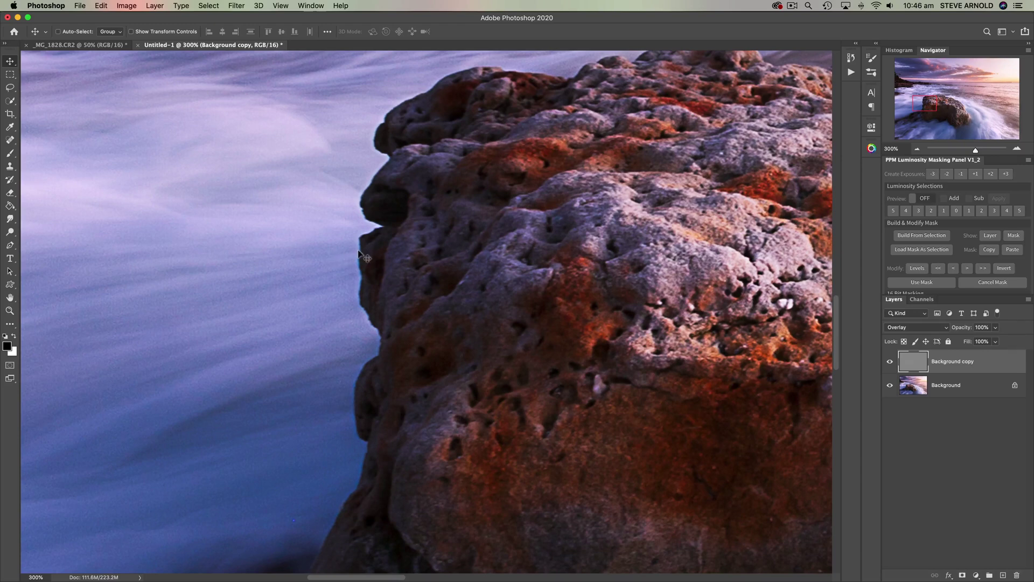
left_click(889, 362)
left_click(890, 362)
left_click(890, 362)
left_click(890, 362)
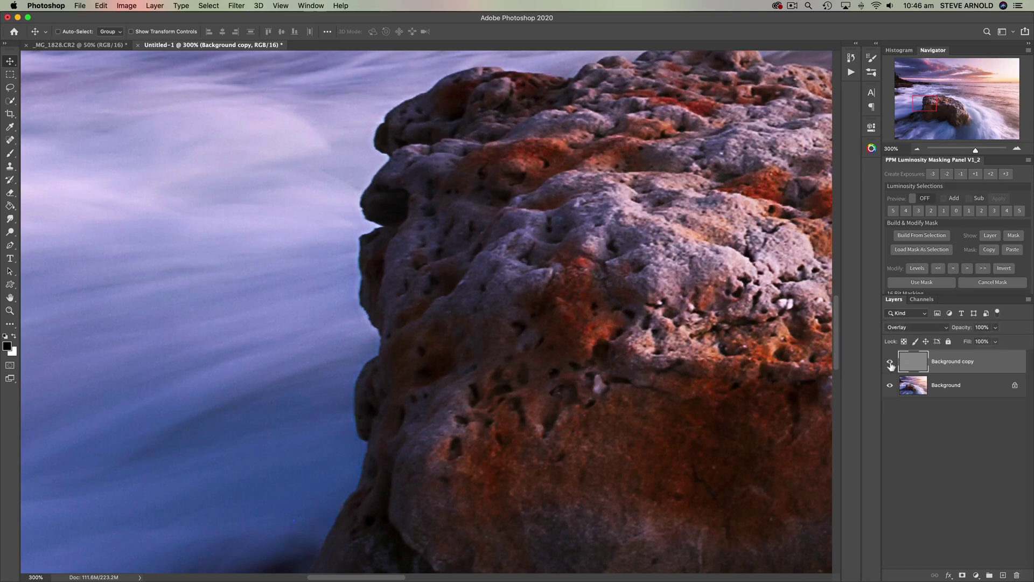
left_click(917, 150)
left_click_drag(920, 112, 930, 111)
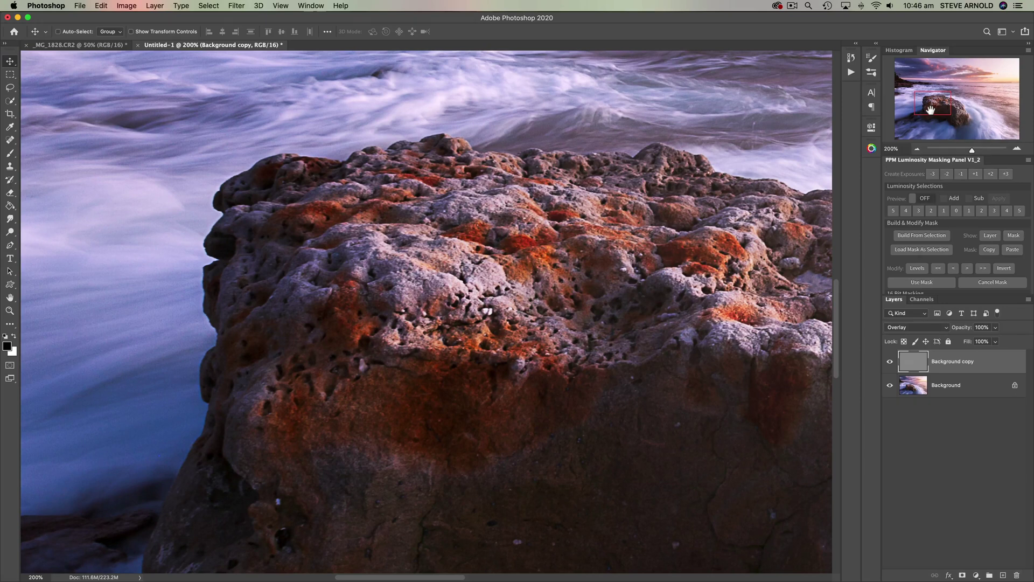
Load the RGB channel's luminosity as a selection, then return to the Layers panel
left_click(920, 303)
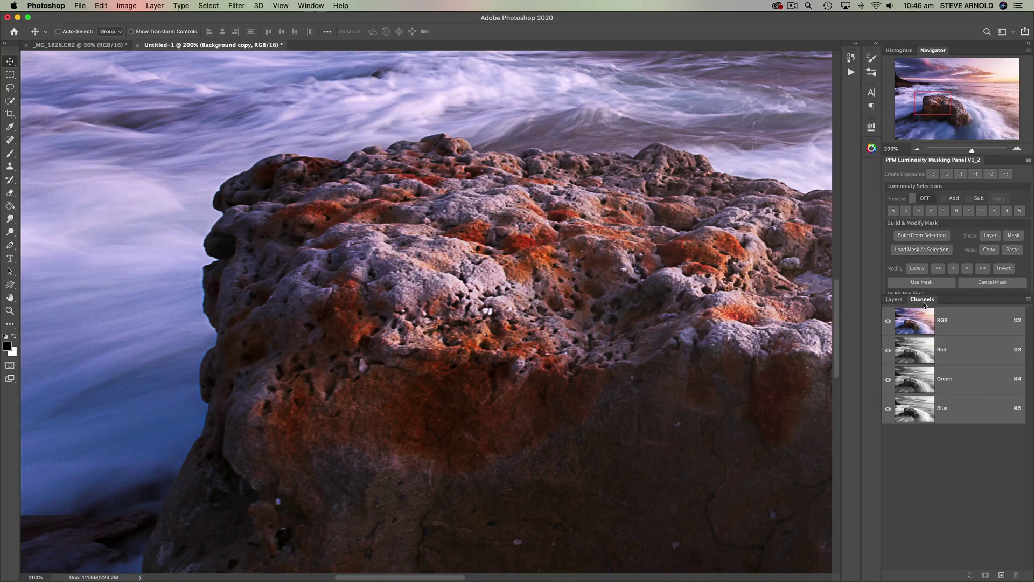
left_click(285, 7)
mouse_move(304, 4)
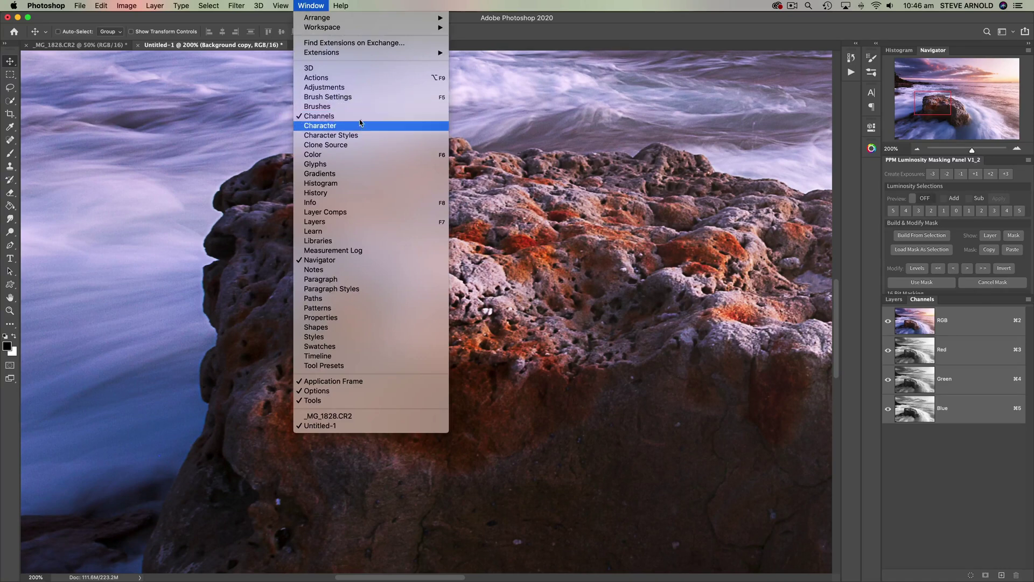
left_click(968, 459)
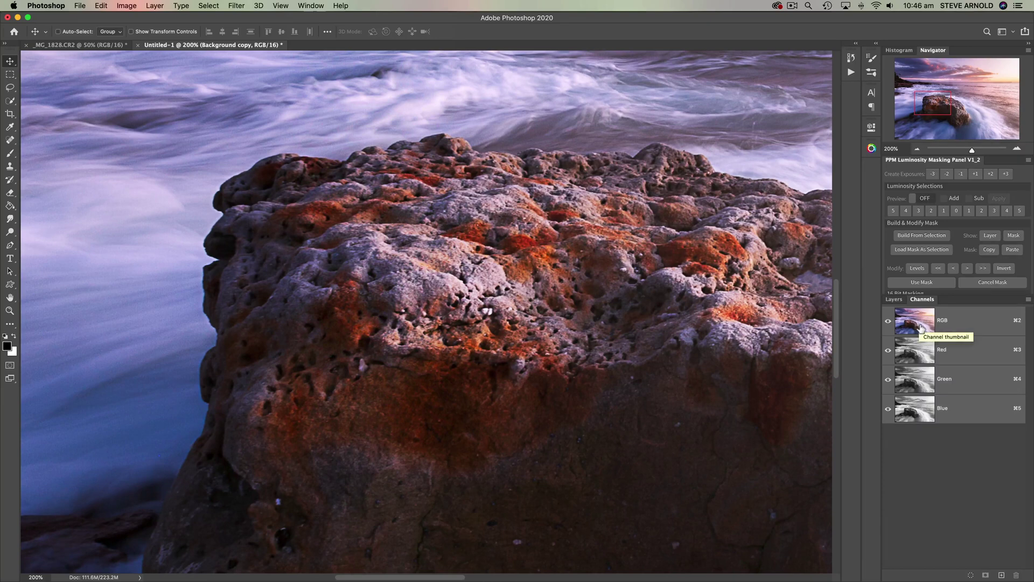
key("super")
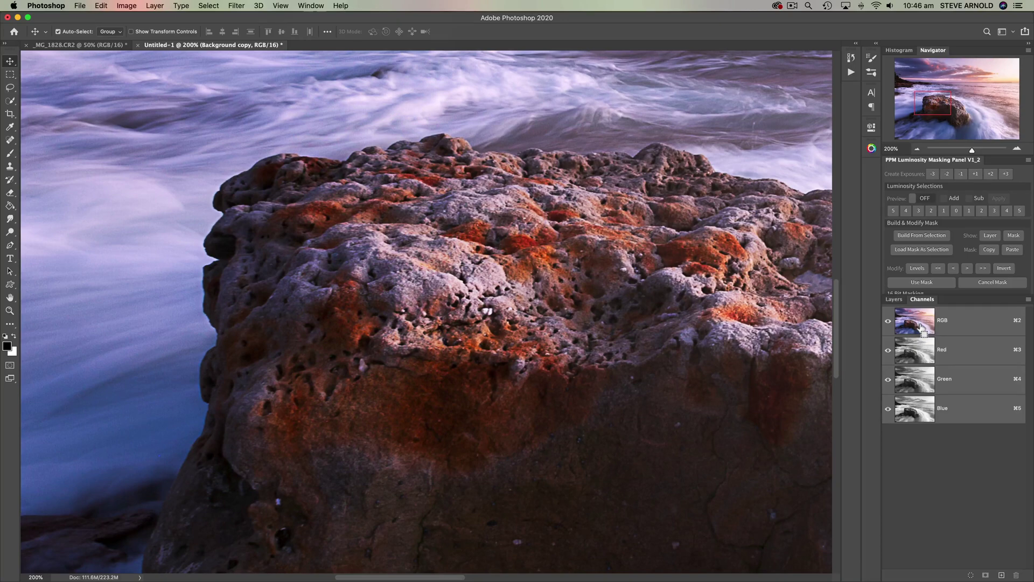
left_click(921, 327, "super")
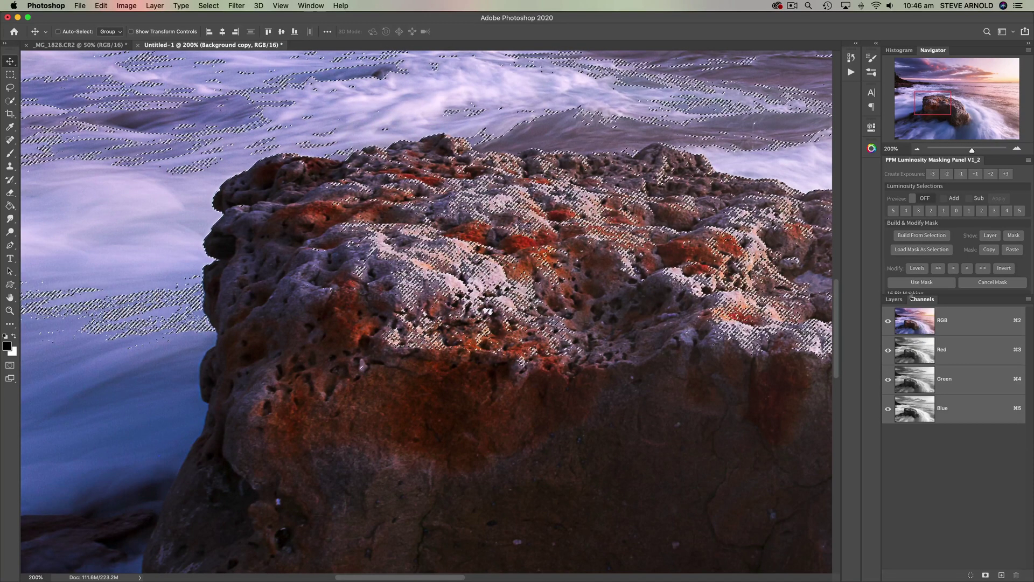
left_click(892, 299)
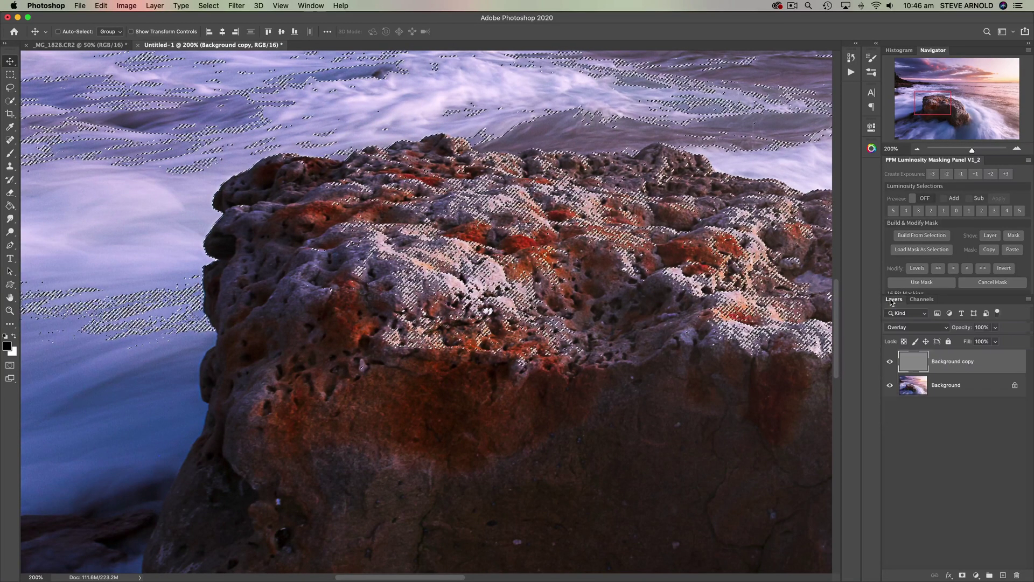
Add a layer mask to Background copy from the luminosity selection
left_click(964, 575)
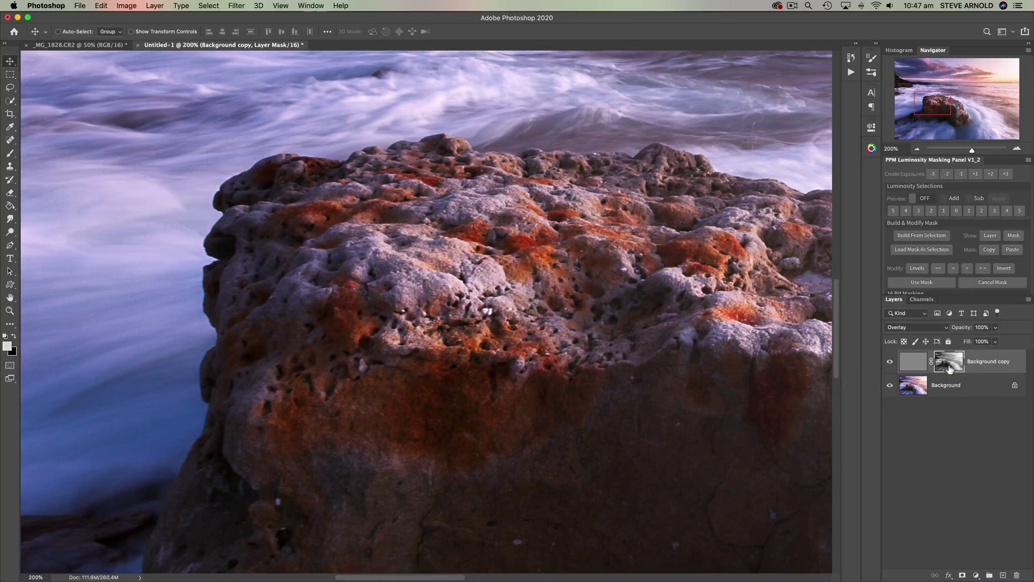
Show the Background copy luminosity mask by itself as a greyscale image
left_click(949, 368, "alt")
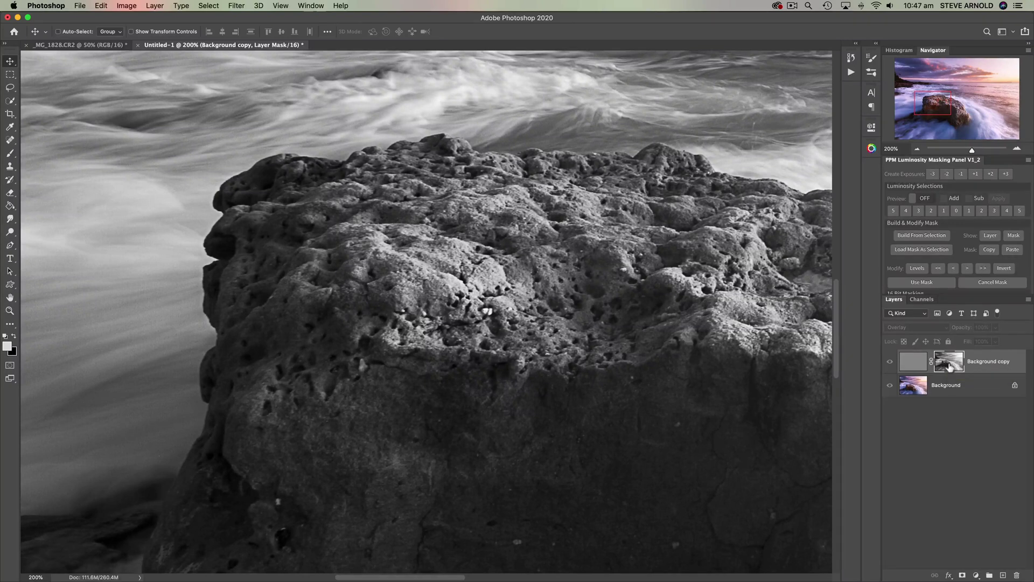
Invert the layer mask with Cmd+I and inspect it at 300% on the rock
key("super")
left_click(949, 366, "alt")
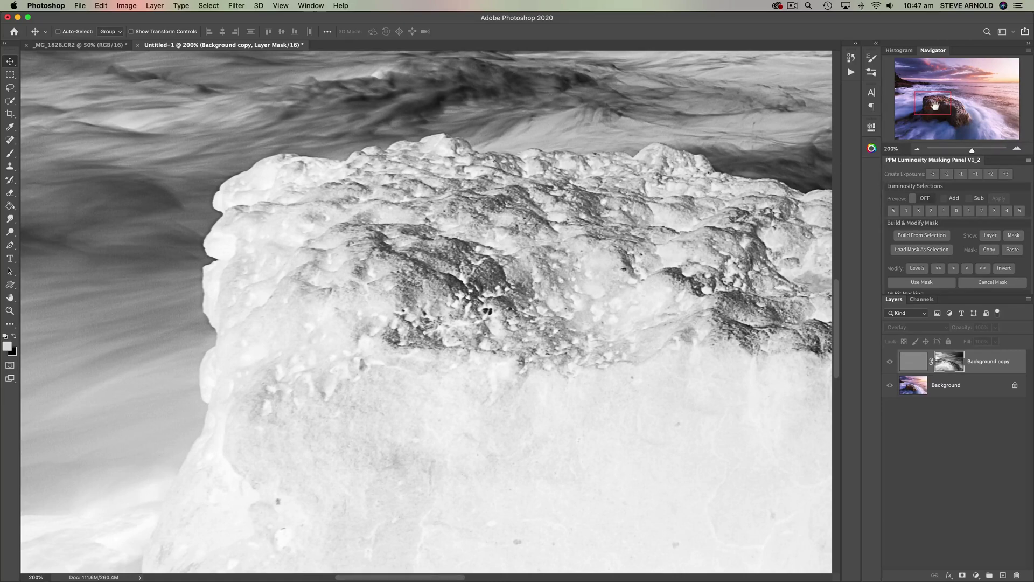
left_click_drag(932, 110, 932, 107)
left_click(1017, 148)
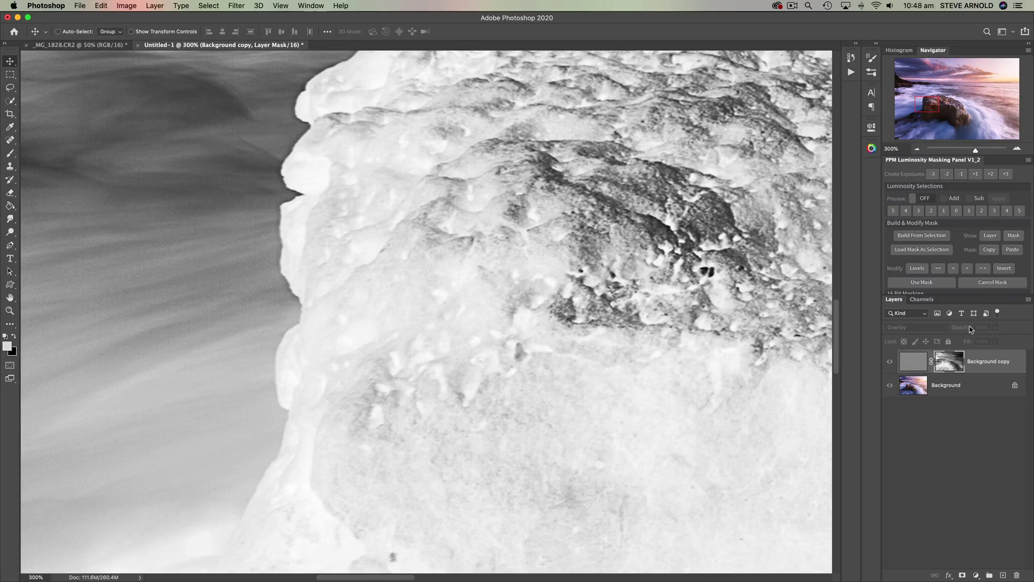
Return to the colour image and toggle the sharpening layer to compare before and after
left_click(921, 367)
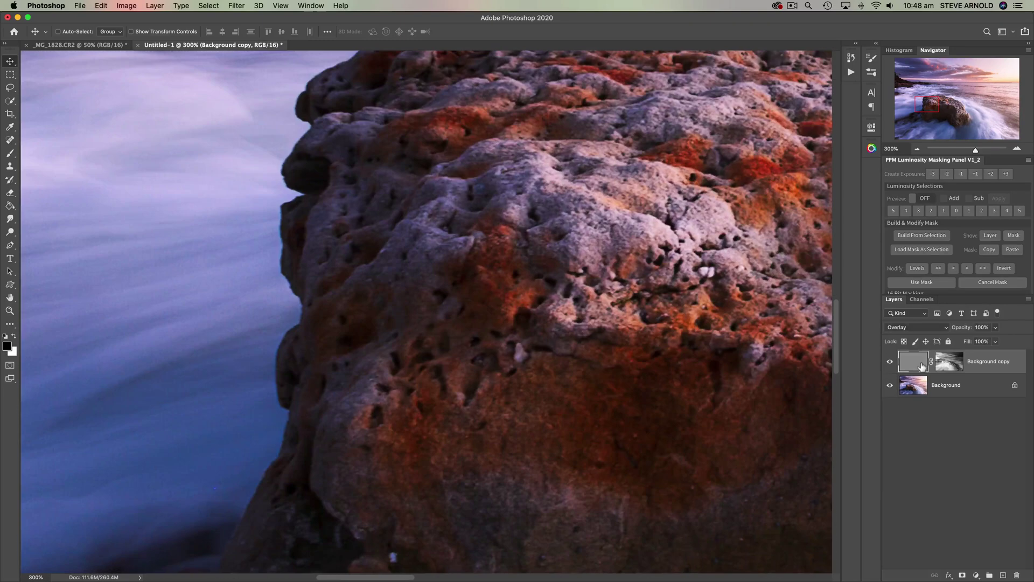
left_click(890, 366)
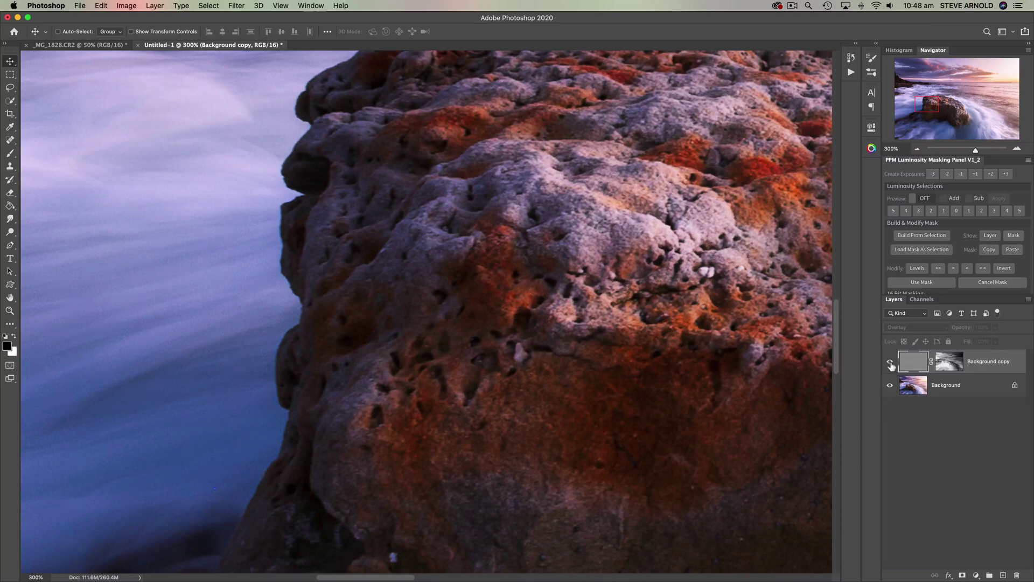
left_click(891, 362)
left_click(890, 364)
left_click(890, 365)
left_click(890, 364)
left_click(890, 365)
left_click(890, 365)
left_click(890, 364)
left_click(891, 365)
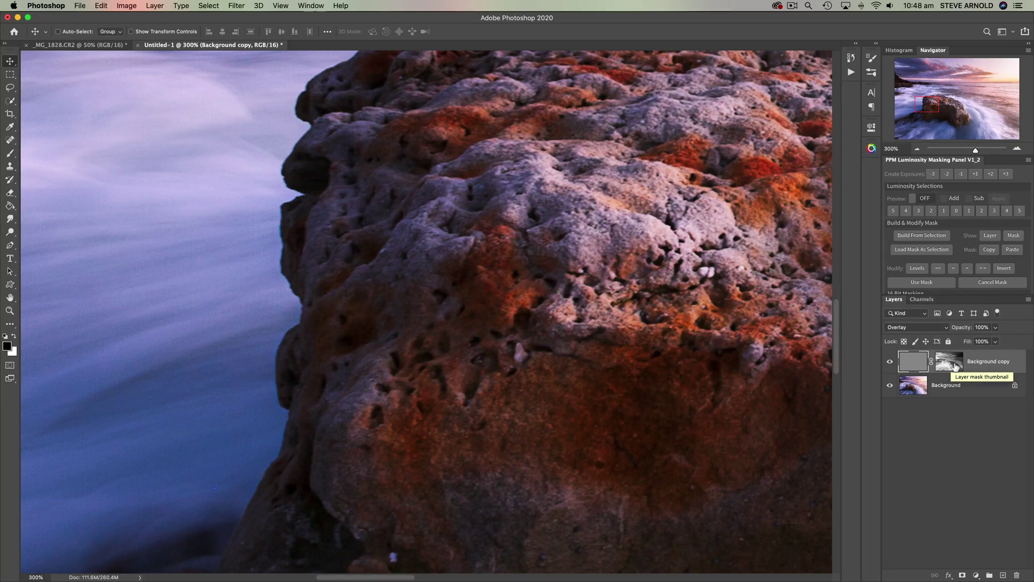
Toggle the inverted layer mask off and on repeatedly, then zoom out to 100%
left_click(955, 366, "shift")
left_click(955, 366, "shift")
left_click(955, 366, "shift")
left_click(955, 366, "shift")
left_click(955, 366, "shift")
left_click(955, 367, "shift")
left_click(955, 366, "shift")
left_click(955, 367, "shift")
left_click(918, 149)
left_click(918, 149)
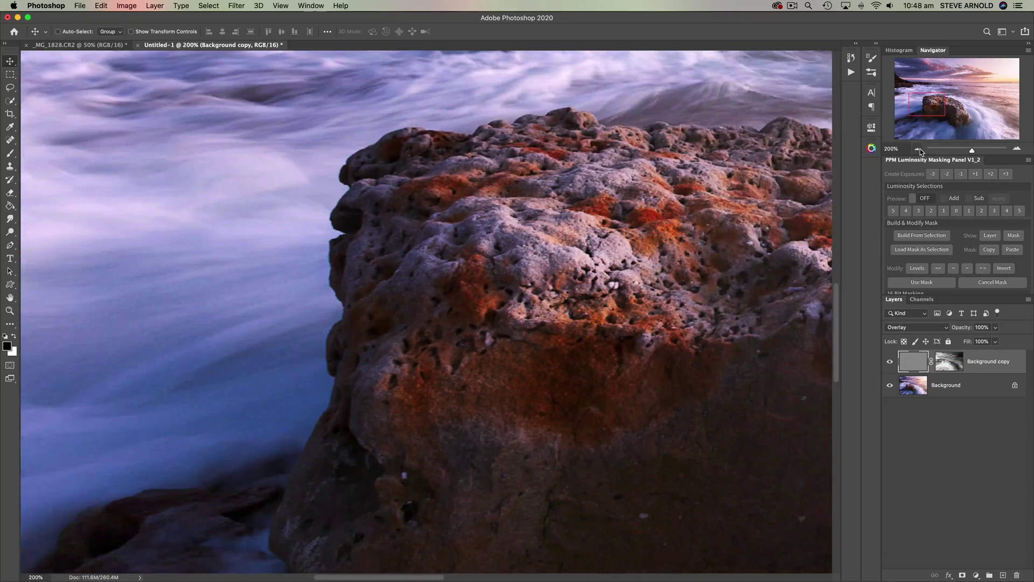
left_click(917, 149)
left_click_drag(930, 113, 942, 116)
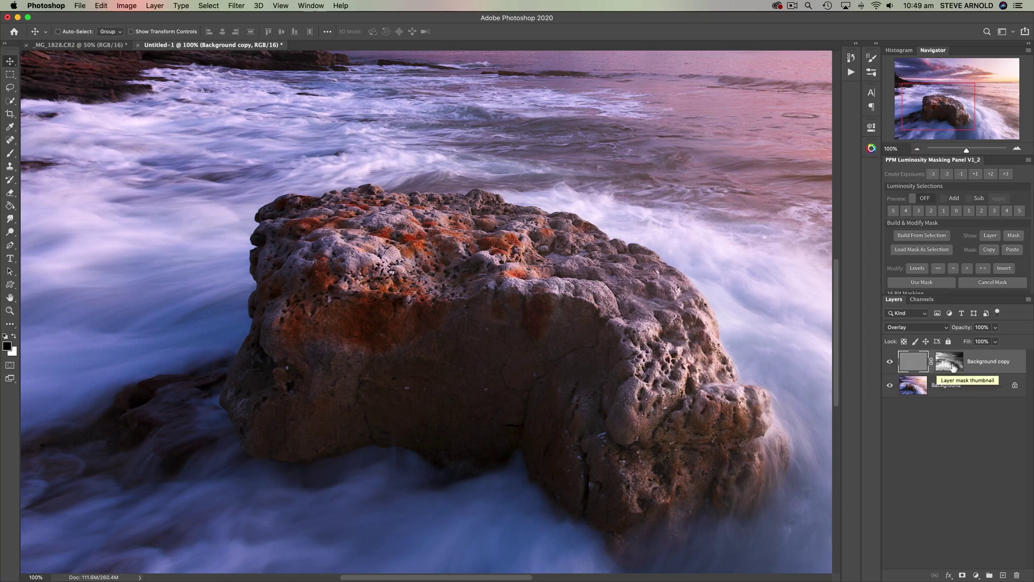
left_click(891, 365)
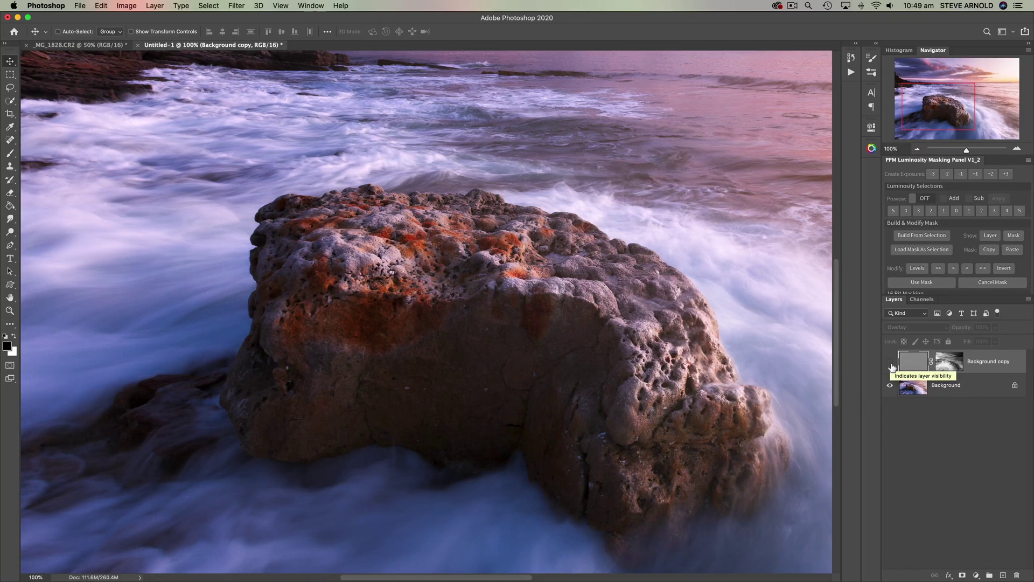
left_click(891, 365)
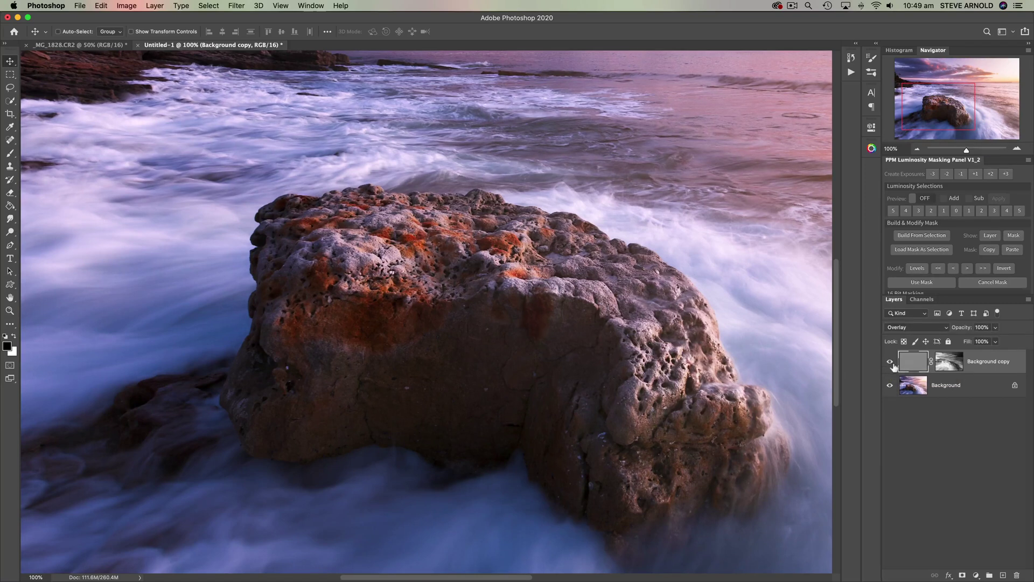
left_click(891, 365)
left_click(891, 364)
left_click(891, 364)
left_click(891, 364)
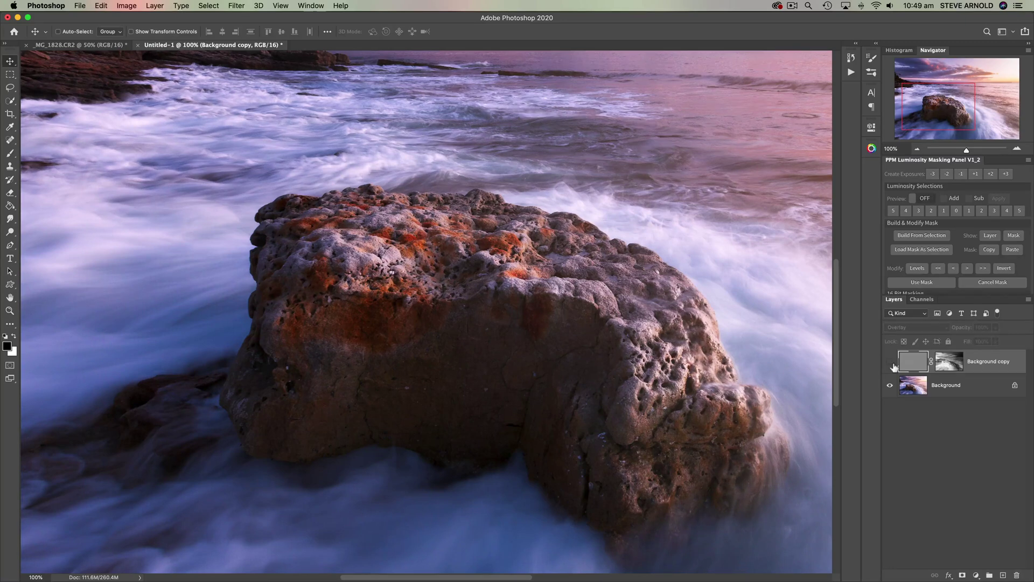
left_click(891, 364)
left_click(890, 364)
left_click(891, 364)
left_click(892, 366)
left_click(891, 365)
left_click(891, 365)
left_click(891, 366)
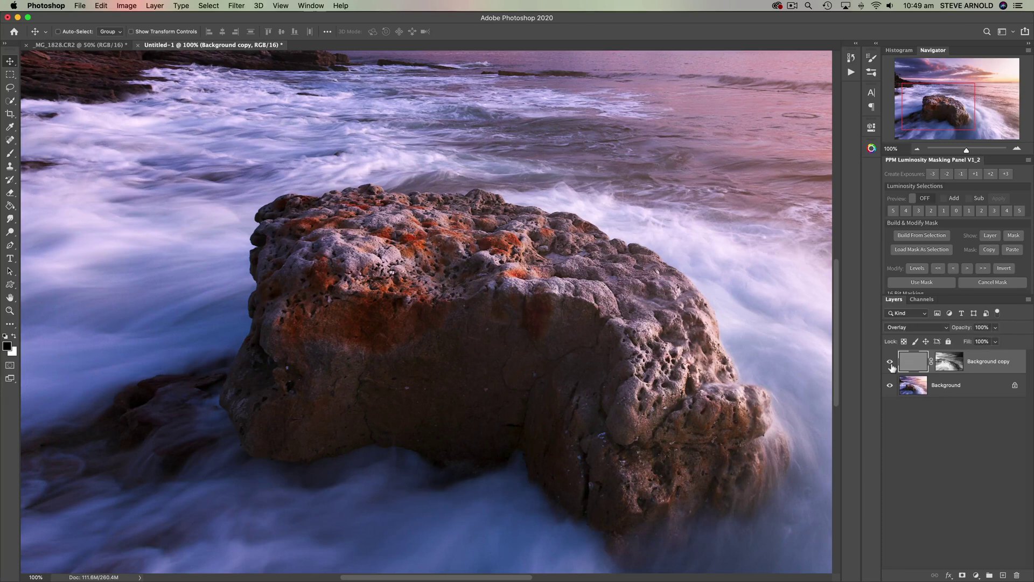
left_click(891, 365)
left_click(891, 366)
left_click(891, 365)
left_click(891, 365)
left_click(891, 365)
left_click(891, 365)
left_click(891, 365)
left_click(891, 366)
left_click(891, 366)
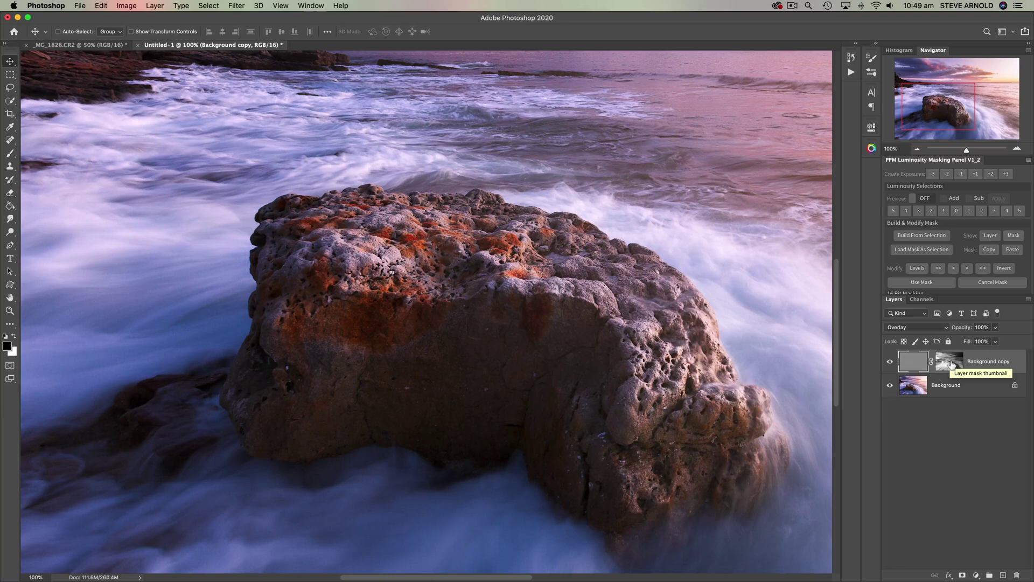
Toggle the High Pass layer's mask off and on repeatedly to compare masked and unmasked sharpening
left_click(951, 365, "shift")
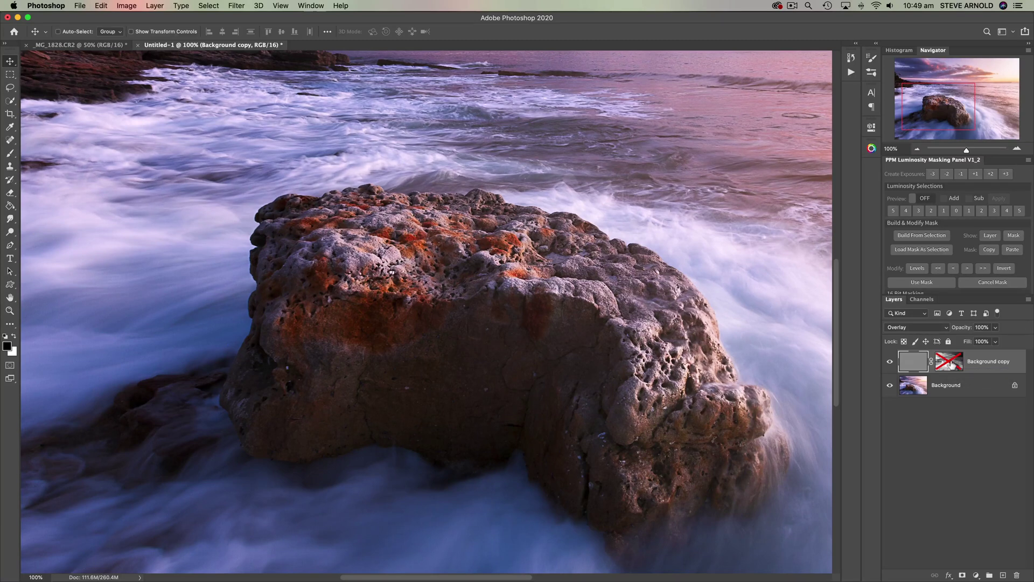
left_click(952, 364, "shift")
left_click(951, 365, "shift")
left_click(952, 365, "shift")
left_click(951, 364, "shift")
left_click(951, 365, "shift")
left_click(951, 365, "shift")
left_click(951, 365, "shift")
left_click(951, 365, "shift")
left_click(951, 365, "shift")
Recheck the mask on the rock, leave it enabled, and zoom out twice to the whole seascape
left_click(952, 364, "shift")
left_click(952, 365, "shift")
left_click(951, 365, "shift")
left_click(952, 365, "shift")
left_click(918, 148)
left_click(917, 149)
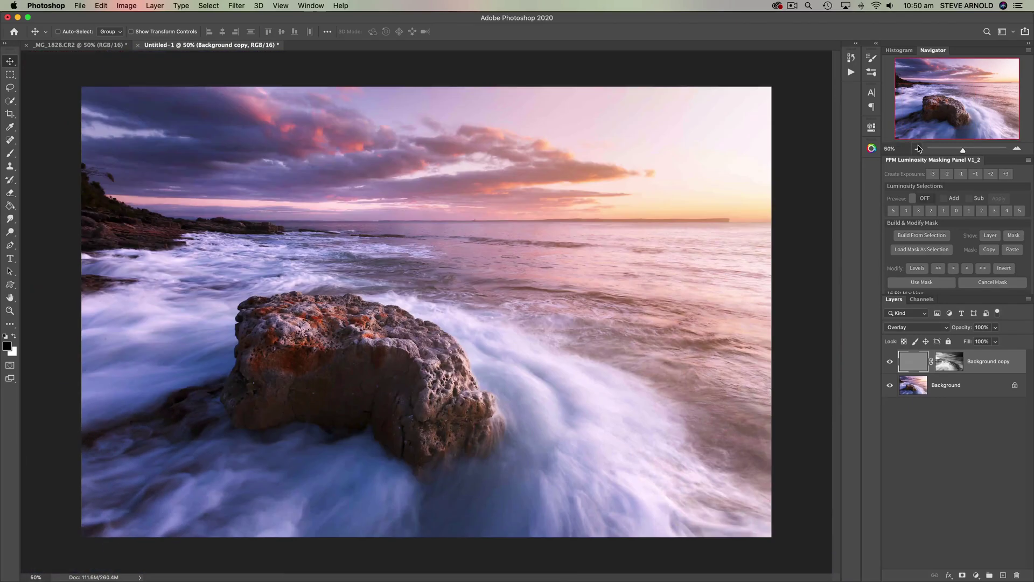
Toggle the Background copy sharpening layer to compare, leave it visible, and target its layer mask
left_click(890, 362)
left_click(890, 362)
left_click(892, 363)
left_click(892, 362)
left_click(892, 363)
left_click(953, 369)
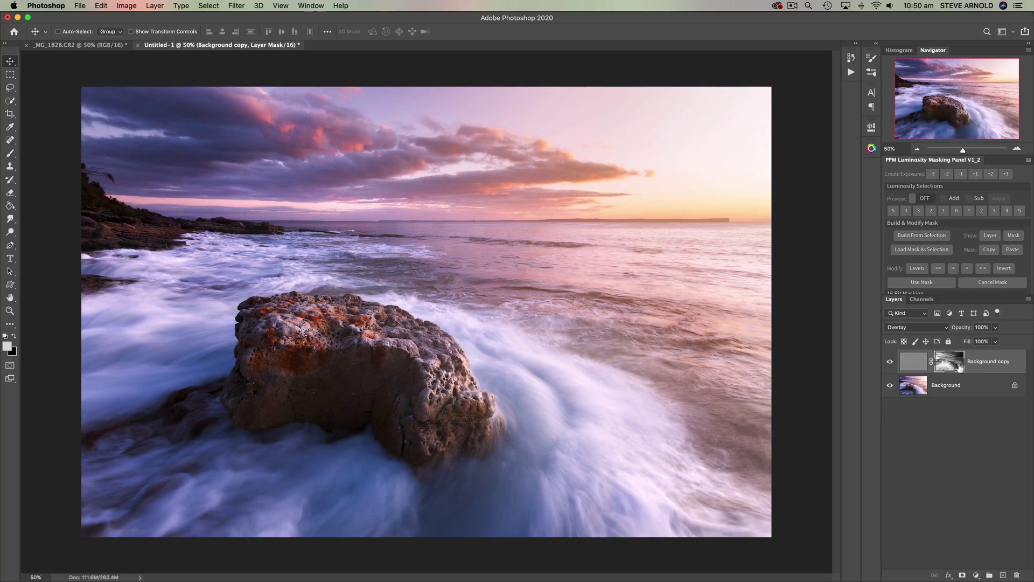
left_click(925, 300)
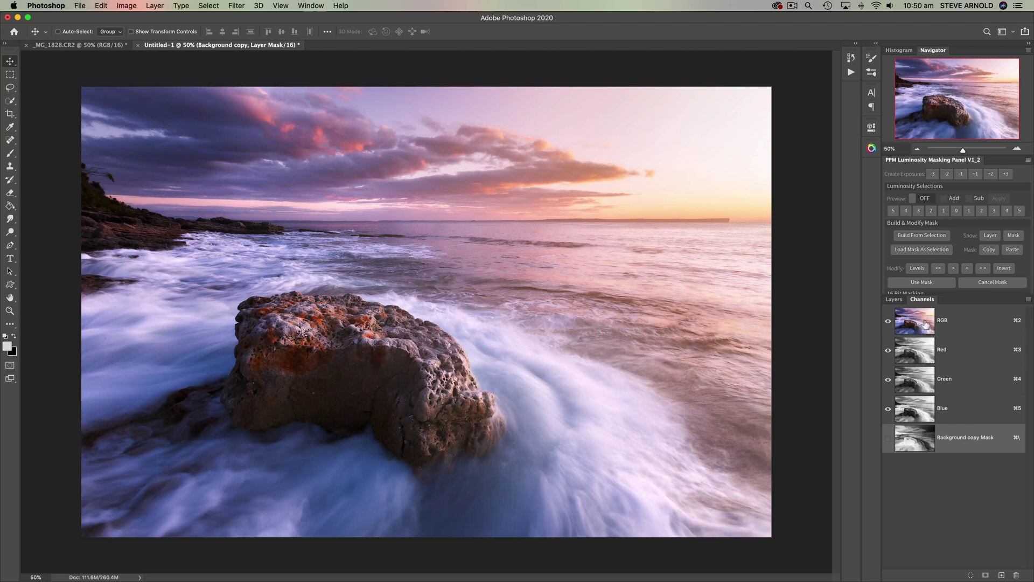
left_click(896, 300)
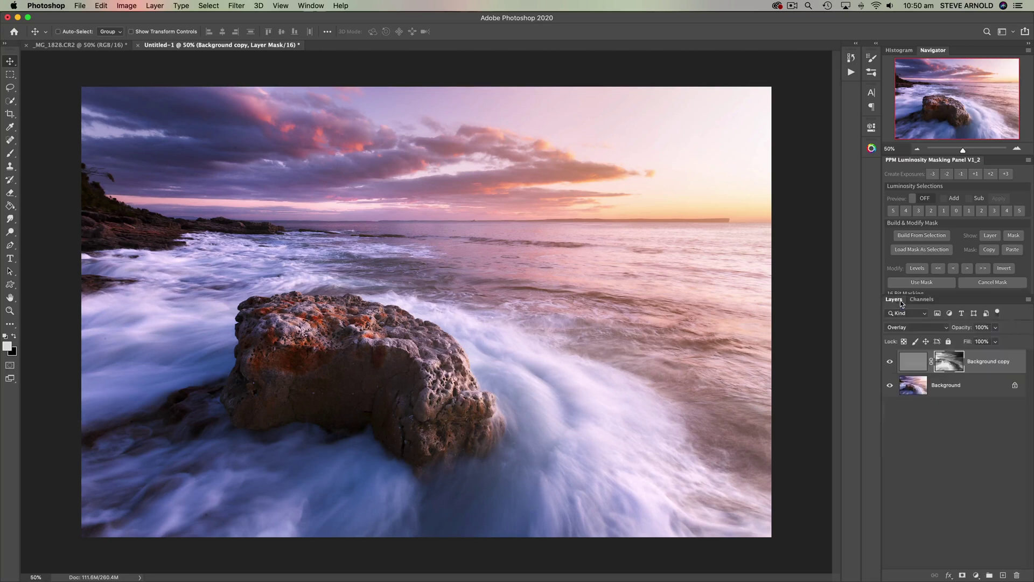